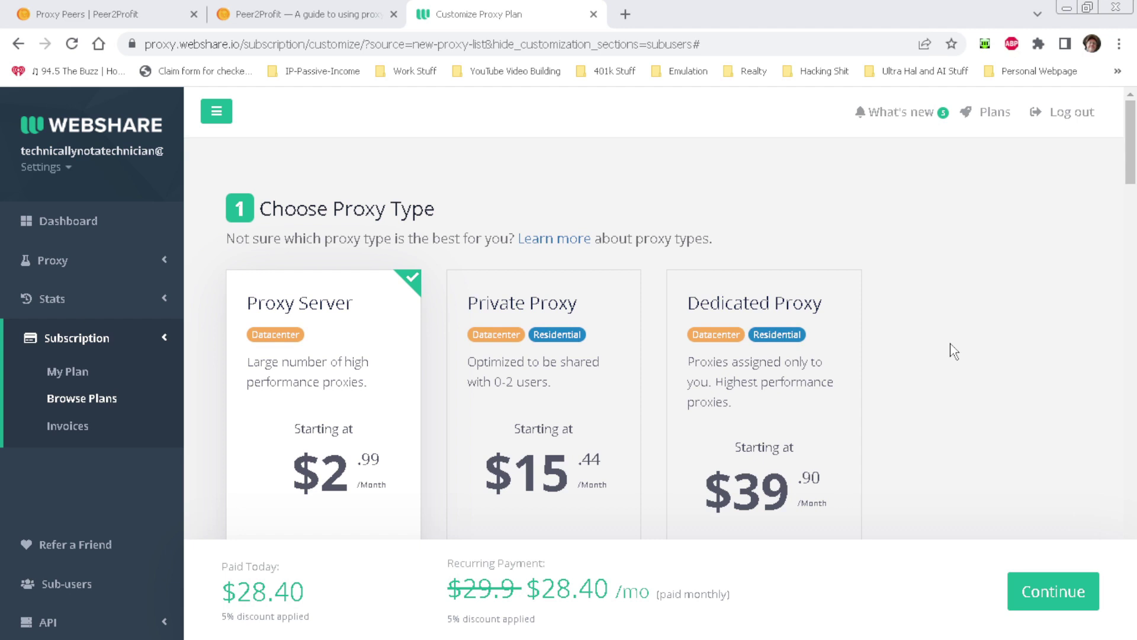
# Set a custom proxy count of 50 for the Proxy Server plan.
pyautogui.scroll(-6, 954, 351)
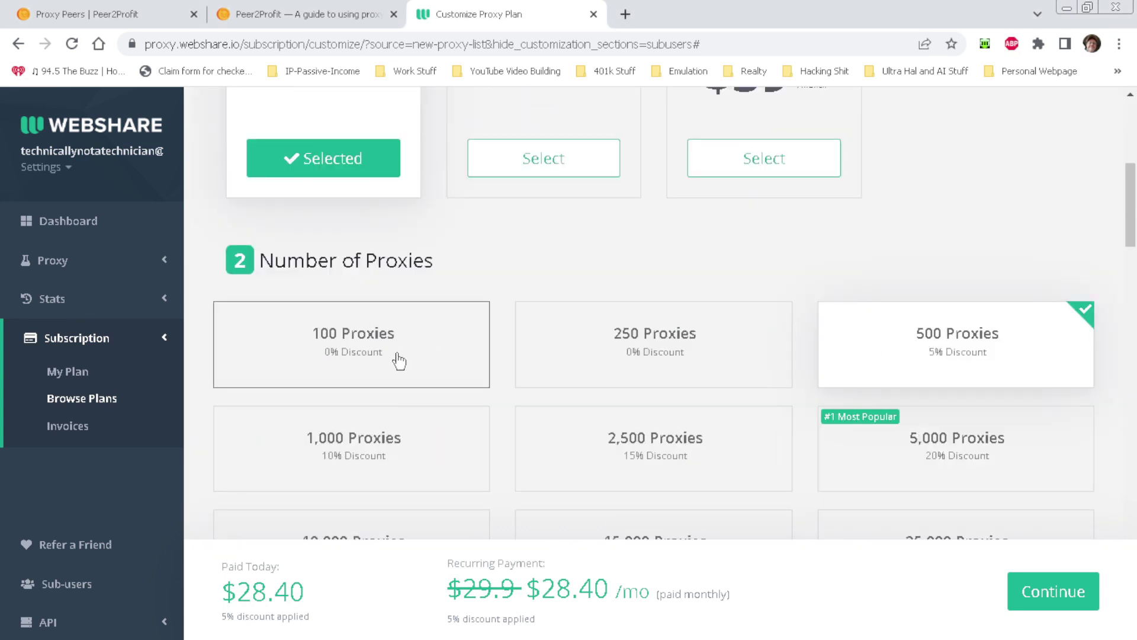
pyautogui.scroll(-4, 574, 340)
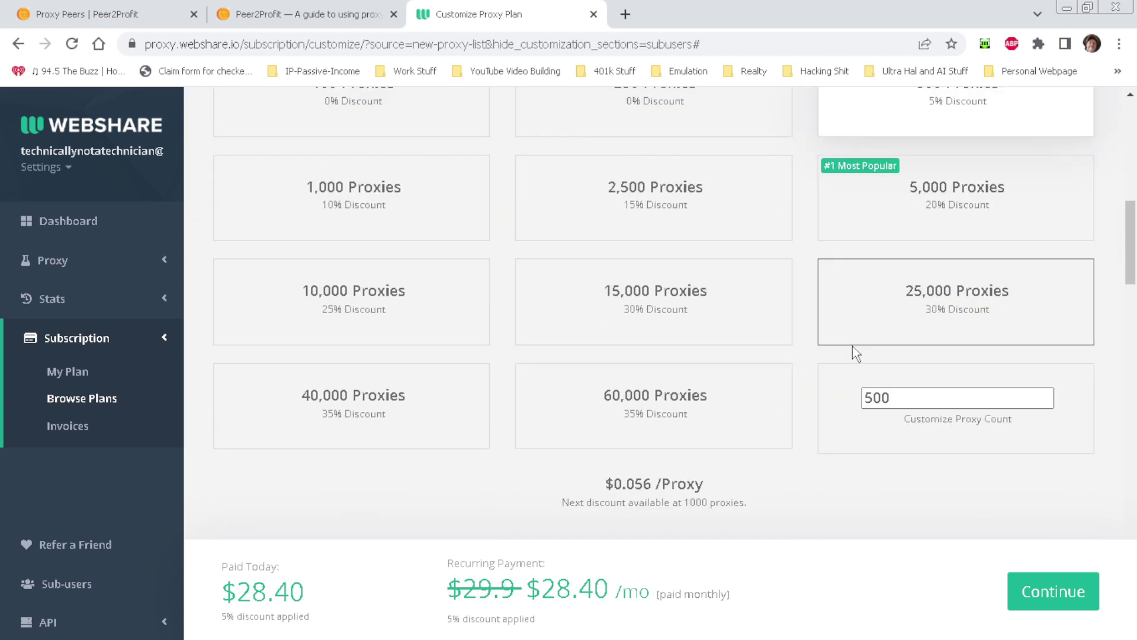
pyautogui.moveTo(909, 403); pyautogui.dragTo(836, 414)
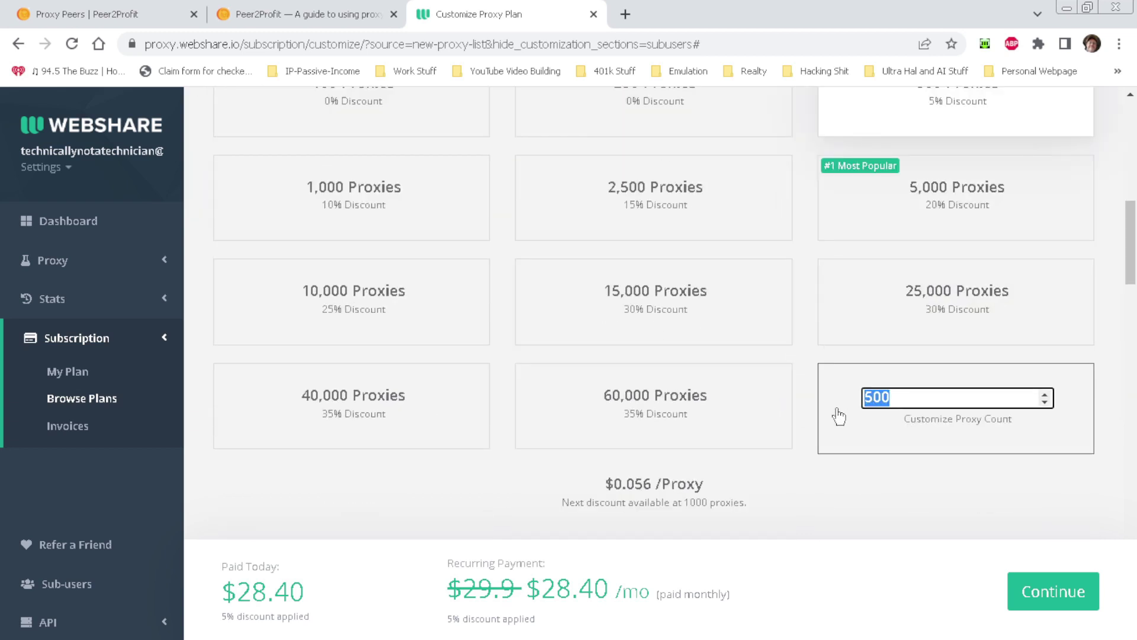
pyautogui.write('50')
pyautogui.click(885, 495)
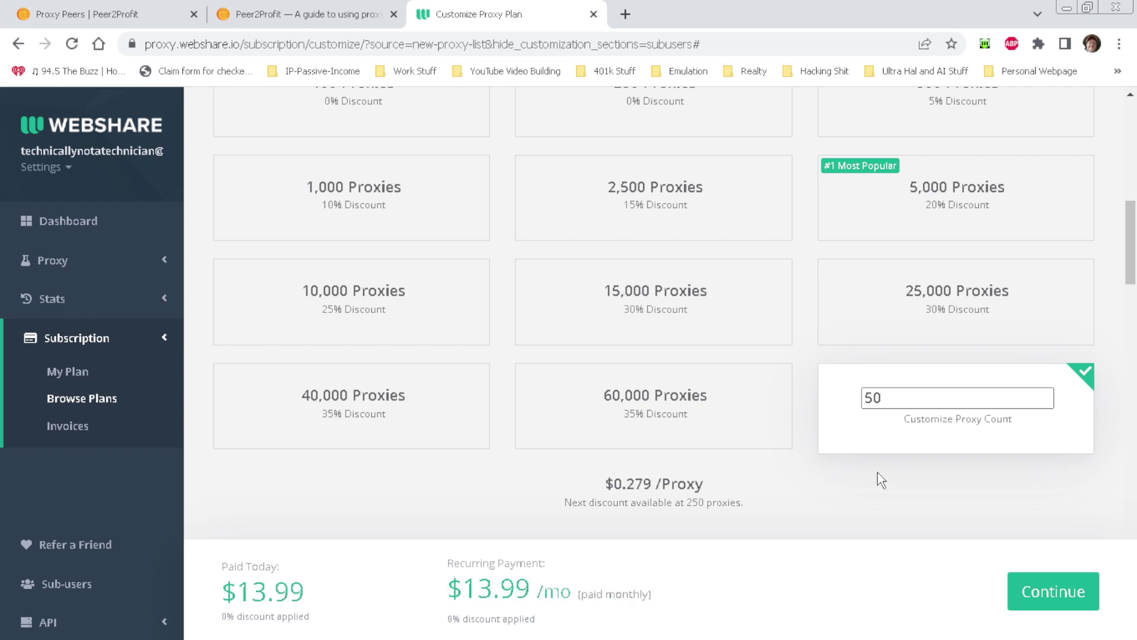
# Check the earnings-by-location map on the Peer2Profit dashboard and return to the Webshare plan's Location section.
pyautogui.scroll(-5, 881, 480)
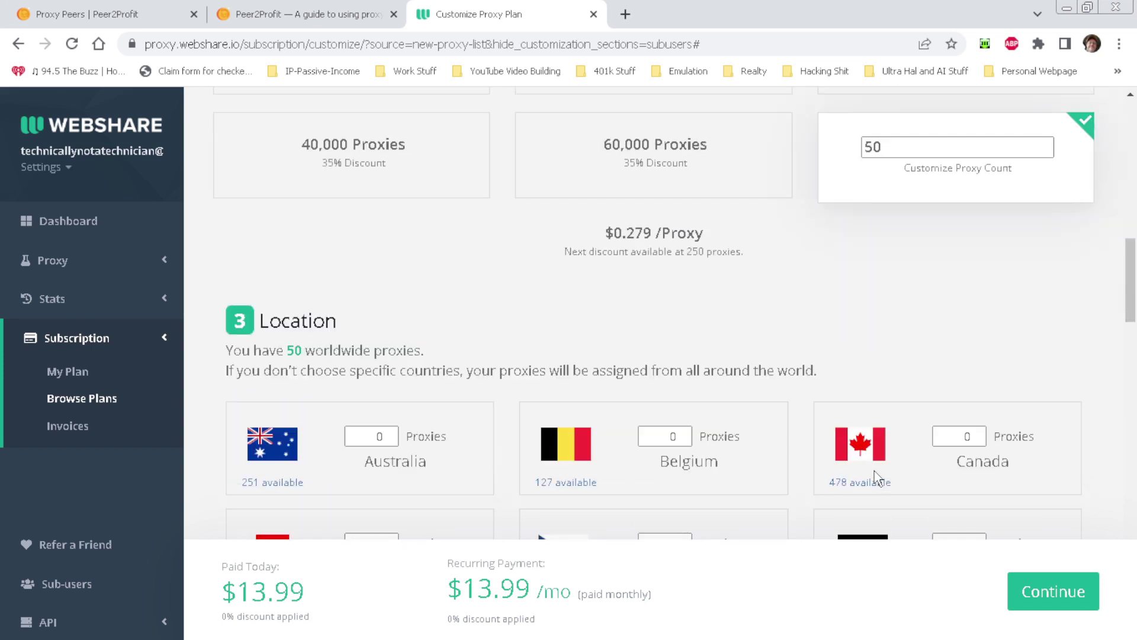
pyautogui.scroll(-1, 876, 478)
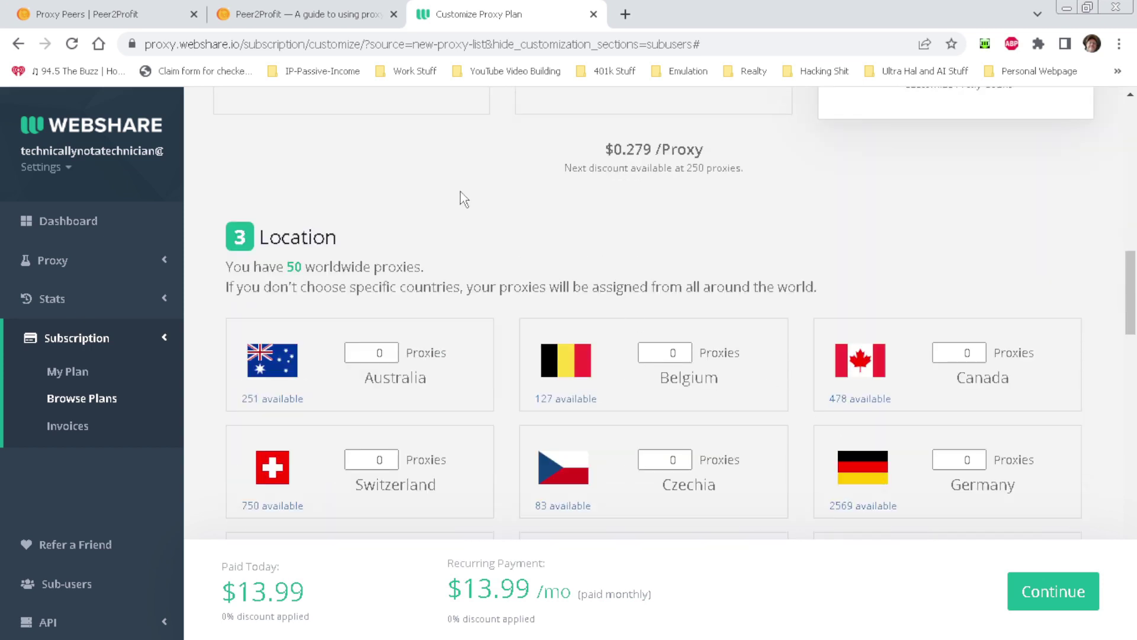
pyautogui.click(136, 29)
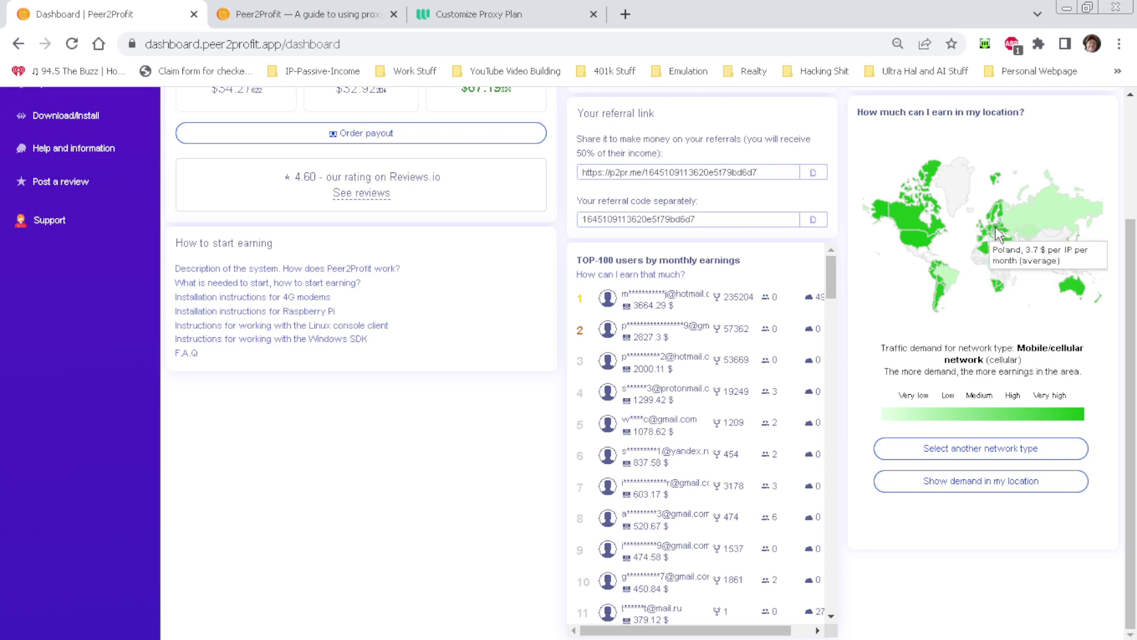
pyautogui.click(505, 19)
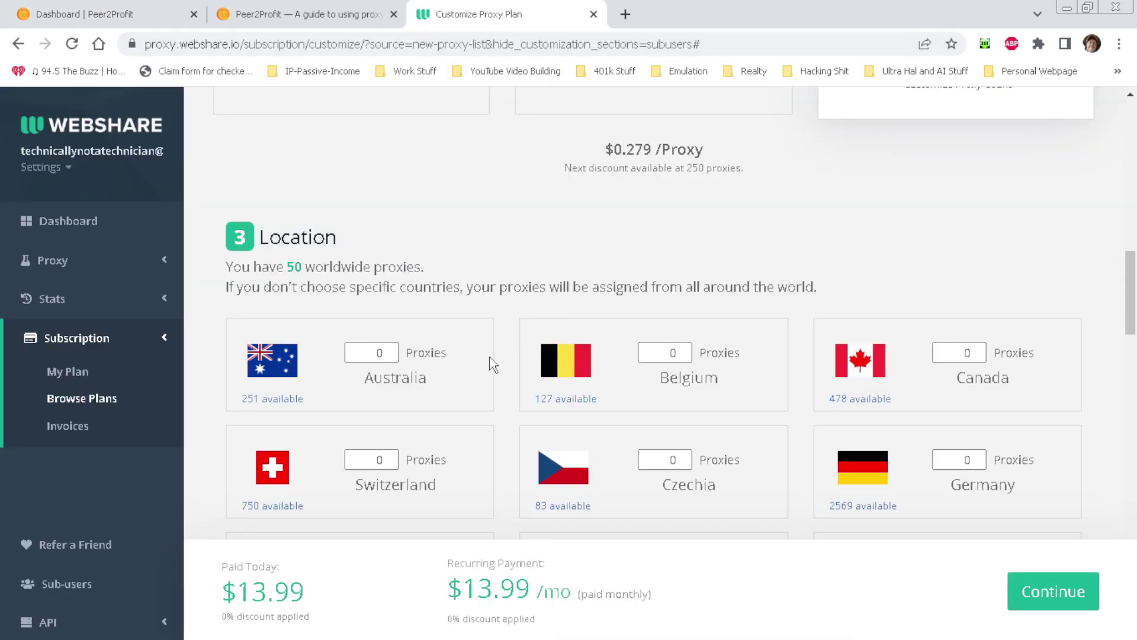
# Allocate 5 proxies to Australia and 5 proxies to Canada.
pyautogui.doubleClick(390, 350)
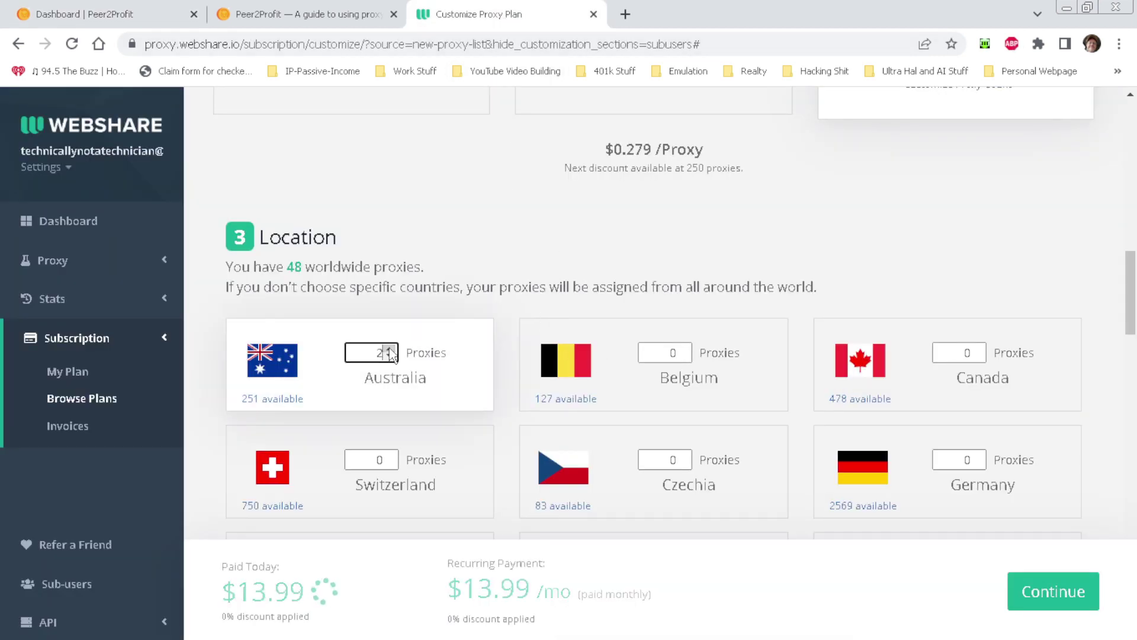
pyautogui.click(390, 350)
pyautogui.click(390, 350)
pyautogui.click(390, 350)
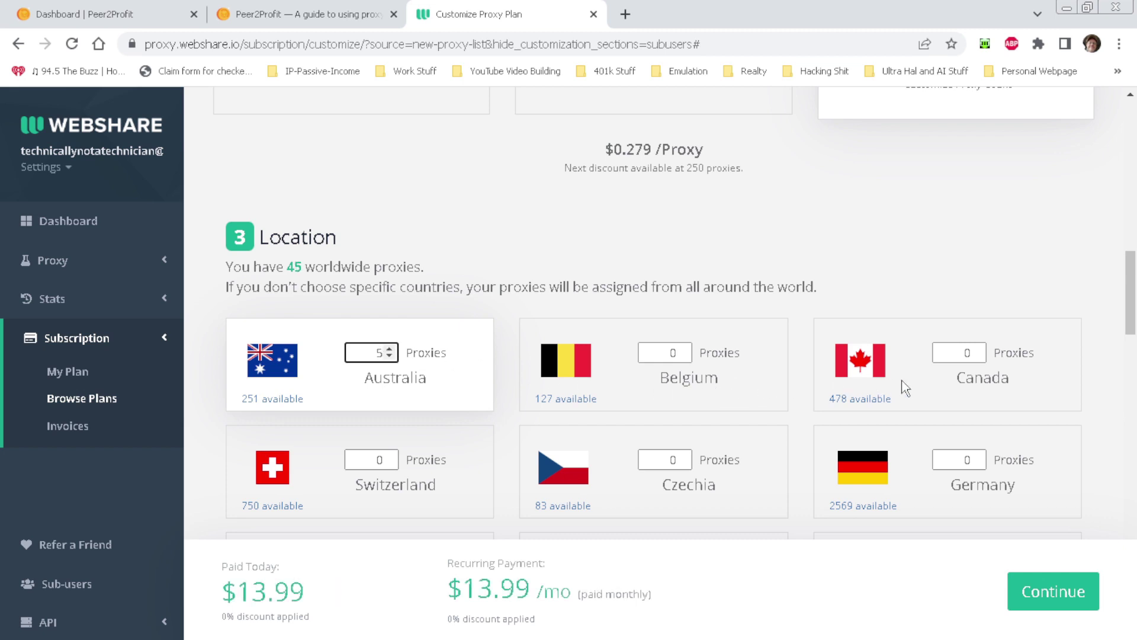
pyautogui.click(977, 350)
pyautogui.click(978, 350)
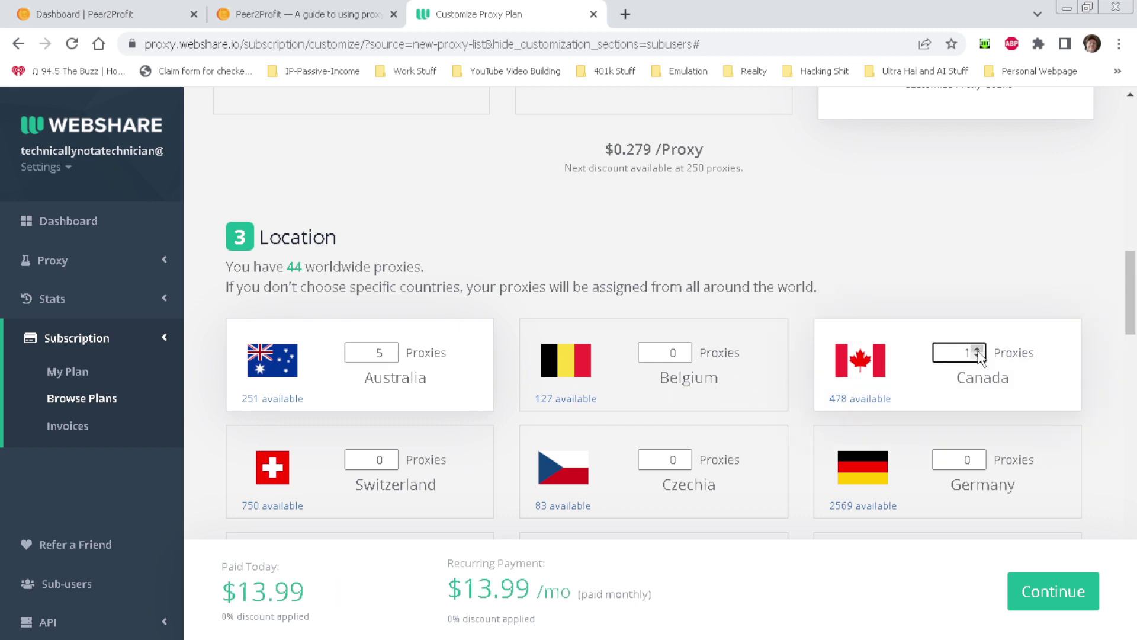
pyautogui.click(977, 350)
pyautogui.click(978, 350)
pyautogui.click(978, 350)
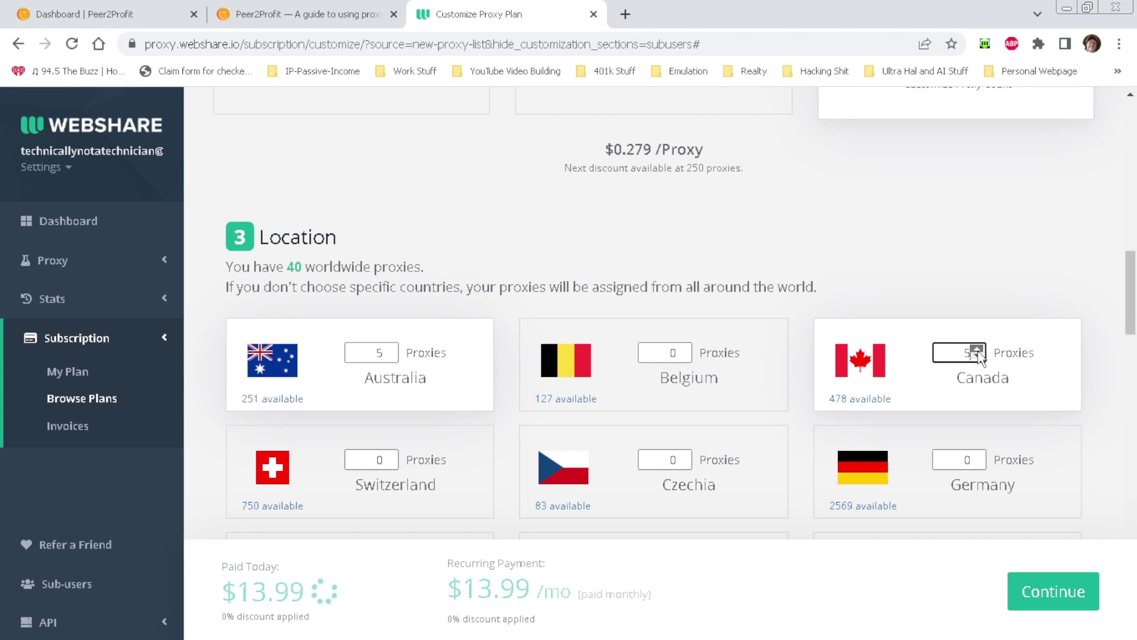
# Consult the Peer2Profit dashboard again and allocate 5 proxies to Poland in the Webshare plan.
pyautogui.scroll(-3, 893, 398)
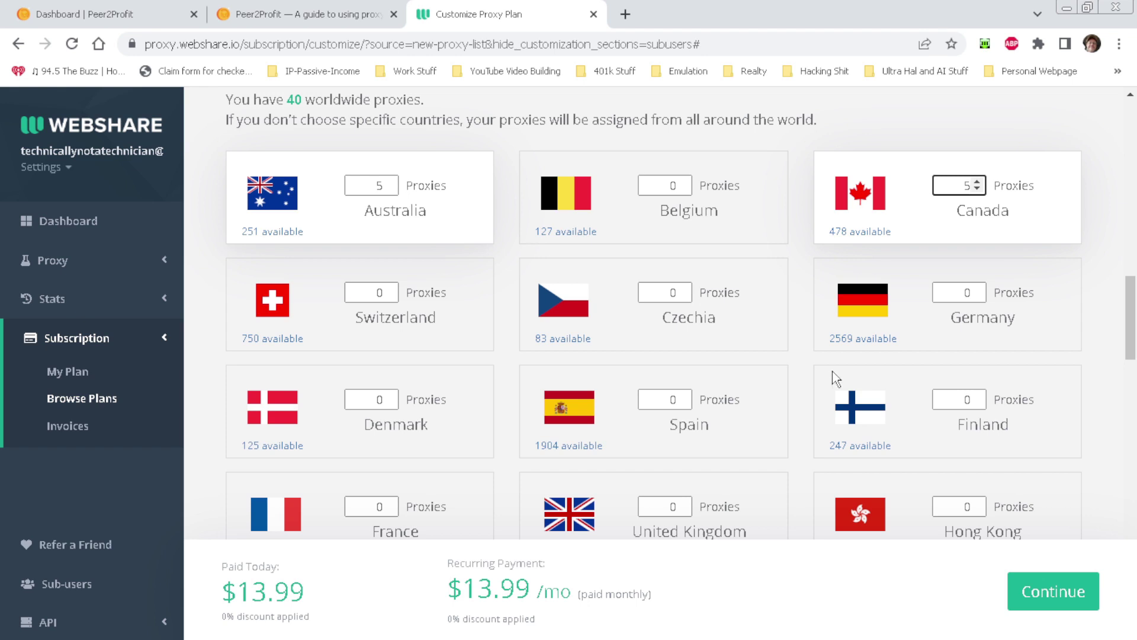
pyautogui.scroll(-2, 836, 377)
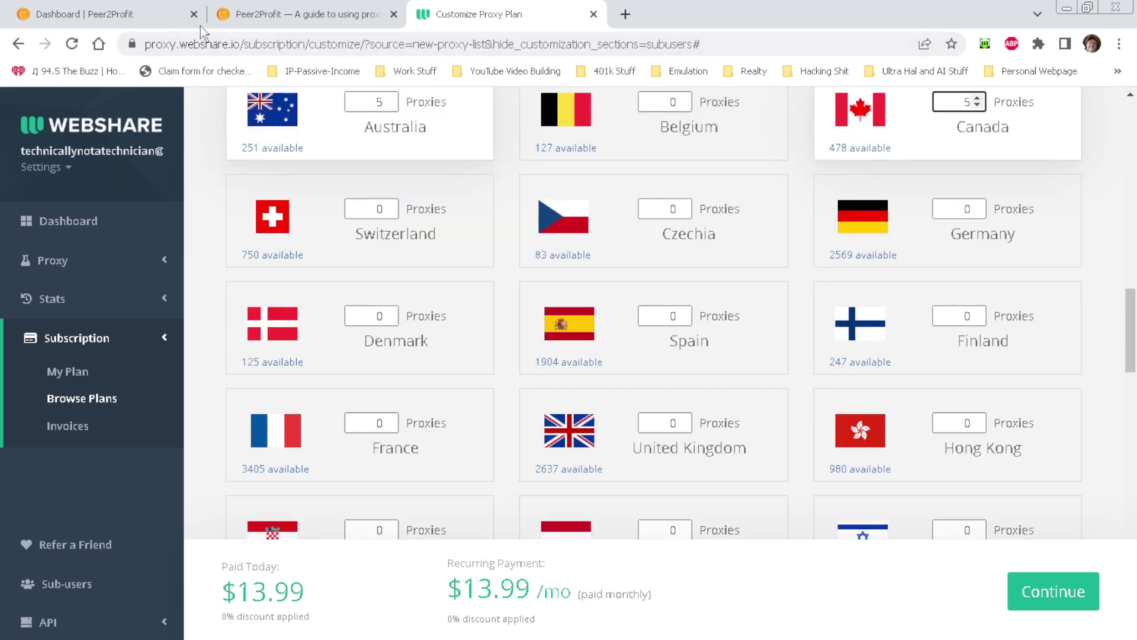
pyautogui.click(168, 17)
pyautogui.click(507, 21)
pyautogui.scroll(-5, 820, 406)
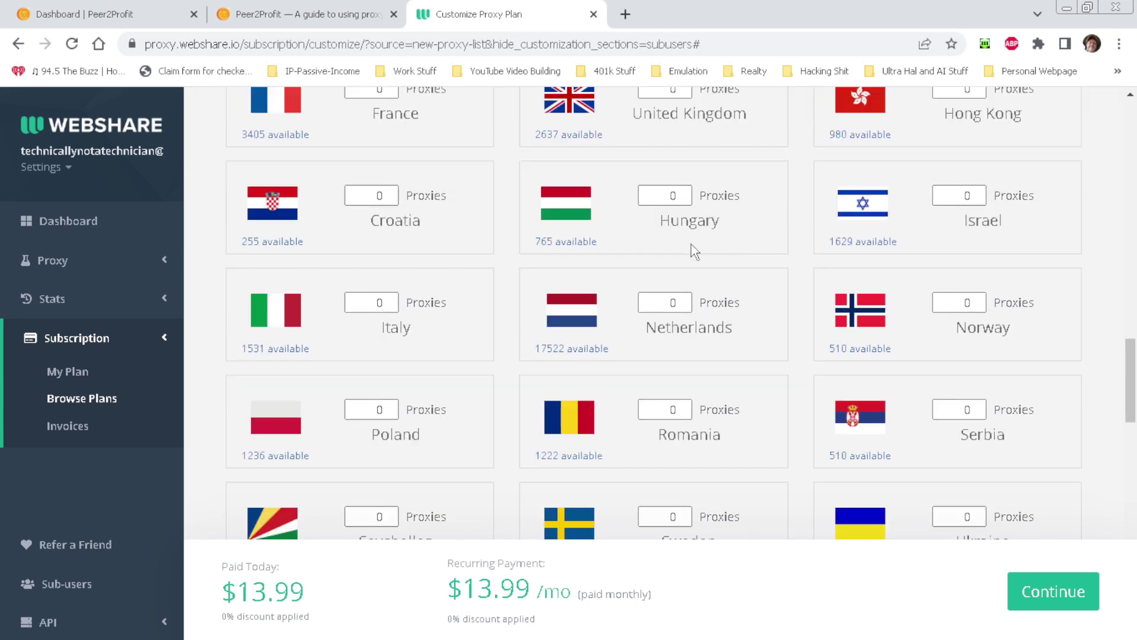
pyautogui.click(390, 406)
pyautogui.click(390, 406)
pyautogui.click(389, 406)
# Allocate 20 proxies to the United States.
pyautogui.scroll(-3, 816, 391)
pyautogui.click(389, 452)
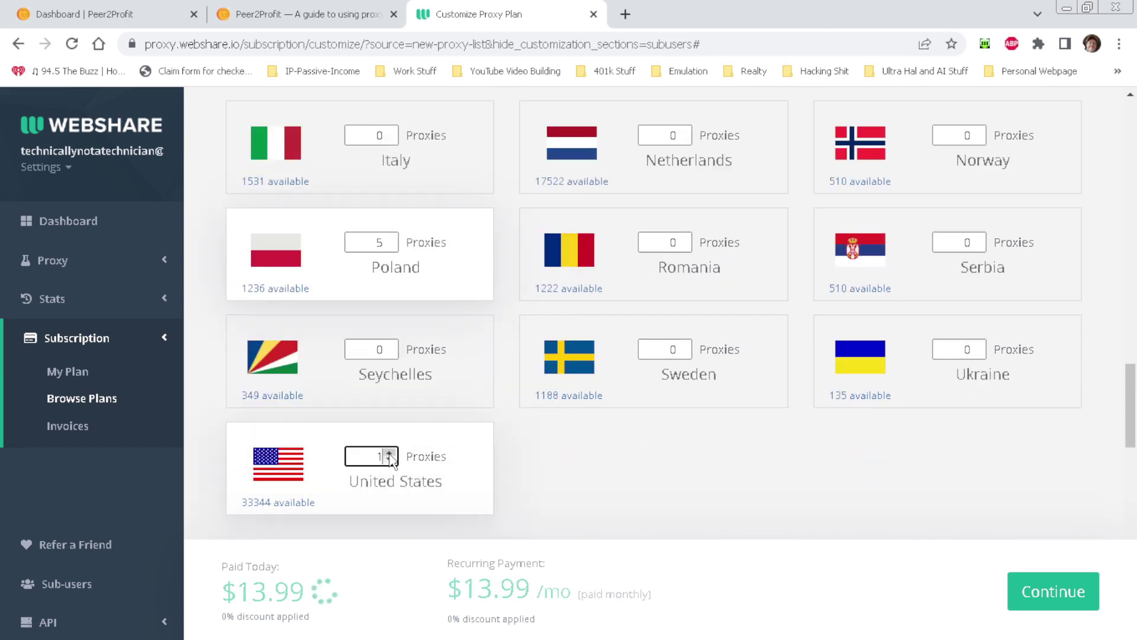
pyautogui.click(390, 454)
# Allocate 1 proxy each to France, United Kingdom, Finland and Spain.
pyautogui.scroll(10, 447, 446)
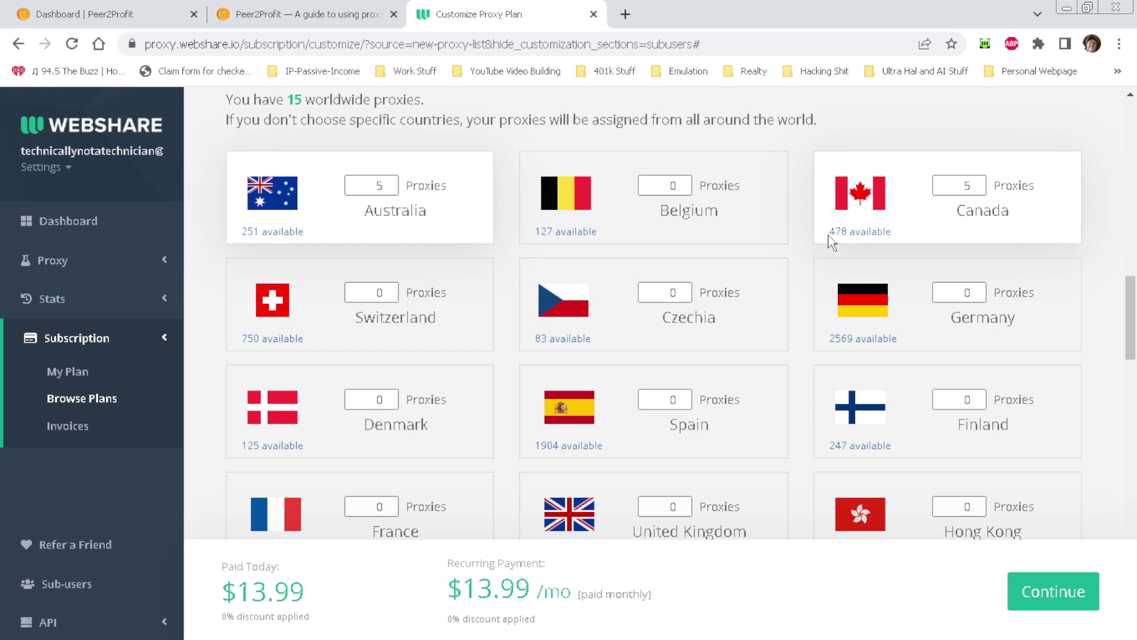
pyautogui.scroll(-1, 831, 242)
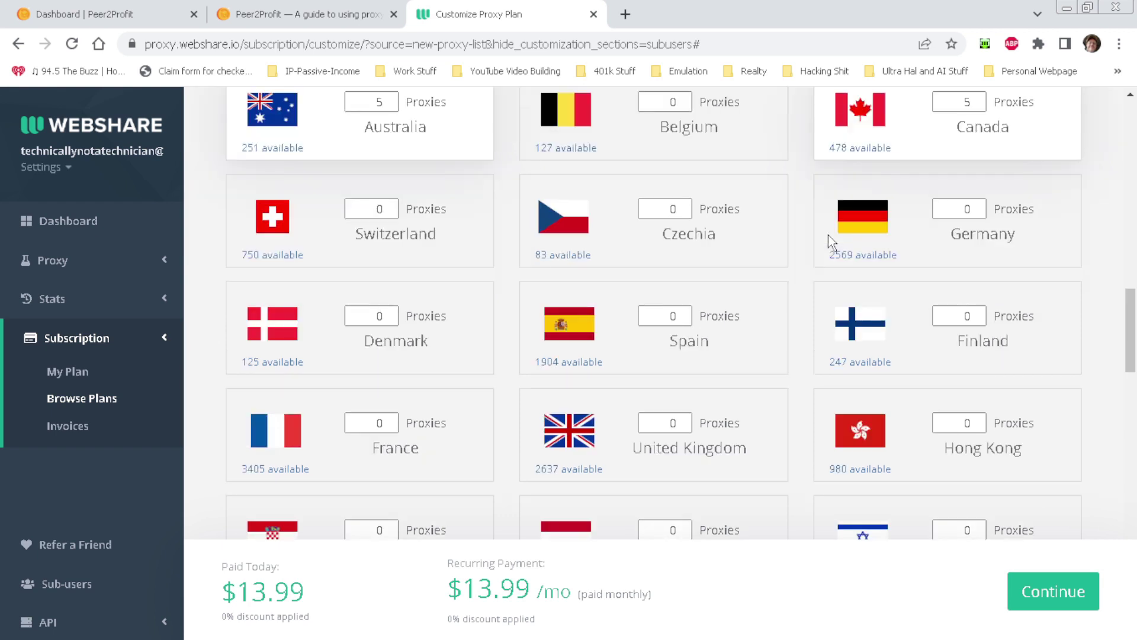
pyautogui.scroll(1, 709, 213)
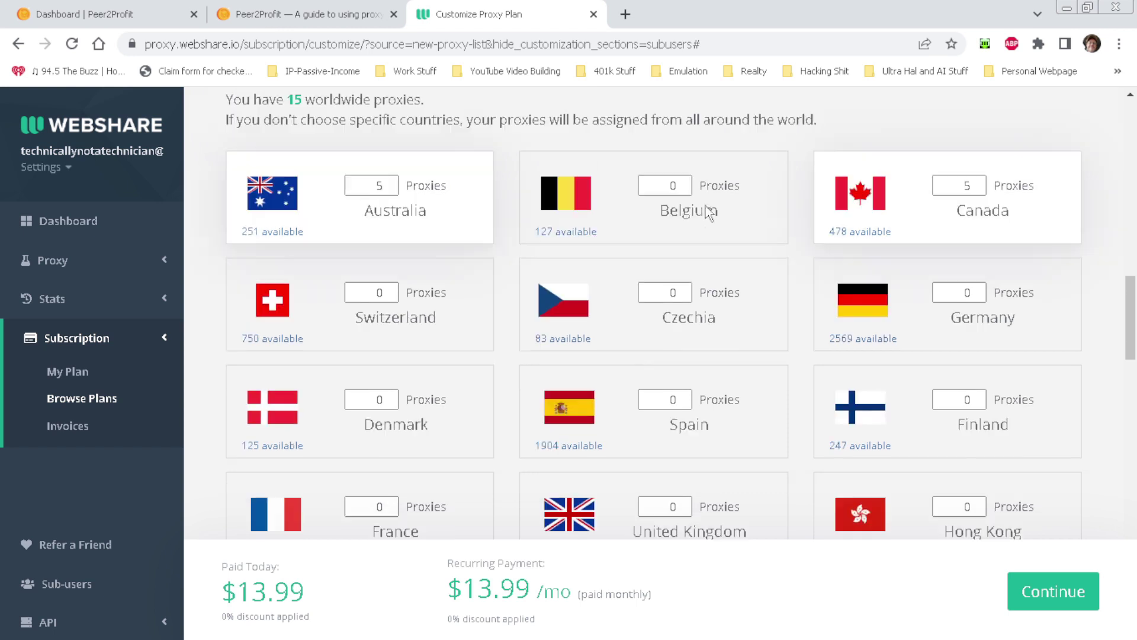
pyautogui.scroll(-7, 724, 247)
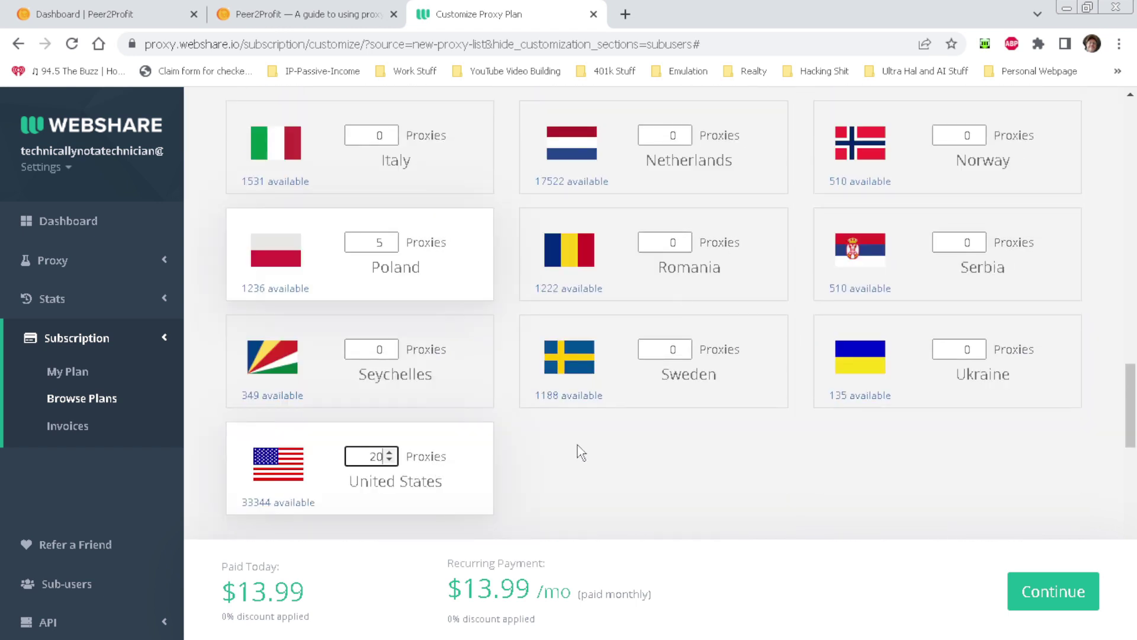
pyautogui.scroll(4, 577, 446)
pyautogui.click(389, 251)
pyautogui.click(683, 251)
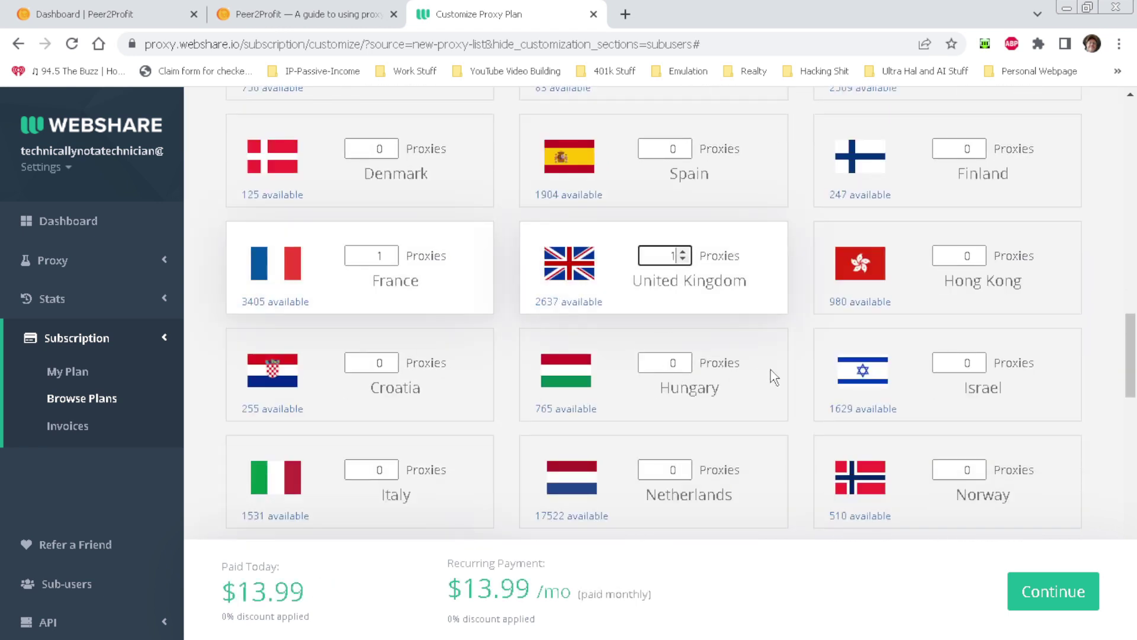
pyautogui.click(978, 144)
pyautogui.click(683, 145)
pyautogui.scroll(1, 968, 121)
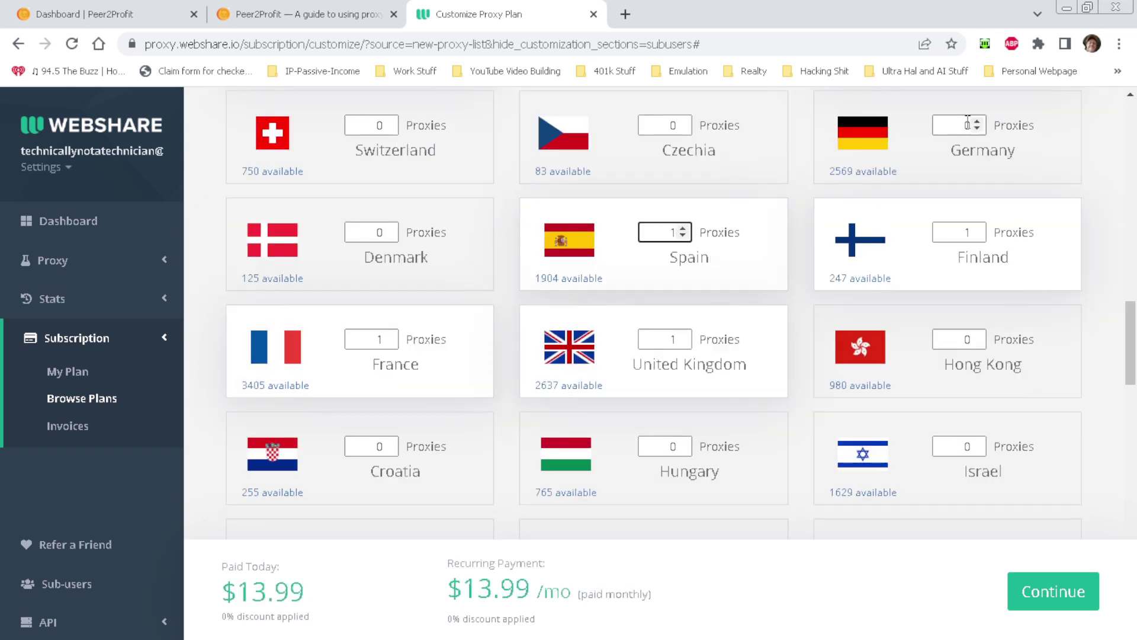
# Set the United States allocation to 30 proxies.
pyautogui.scroll(-5, 968, 121)
pyautogui.doubleClick(357, 454)
pyautogui.write('30')
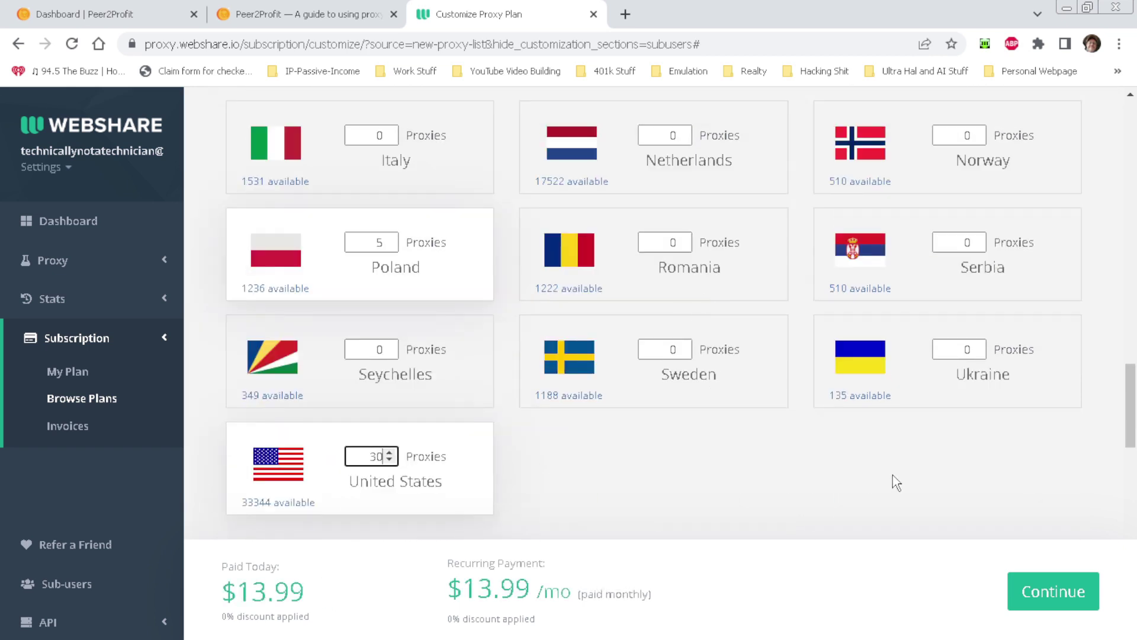
# Choose the Saver bandwidth limit of 250 GB / Month and look over the automatic proxy refresh intervals.
pyautogui.scroll(-5, 853, 475)
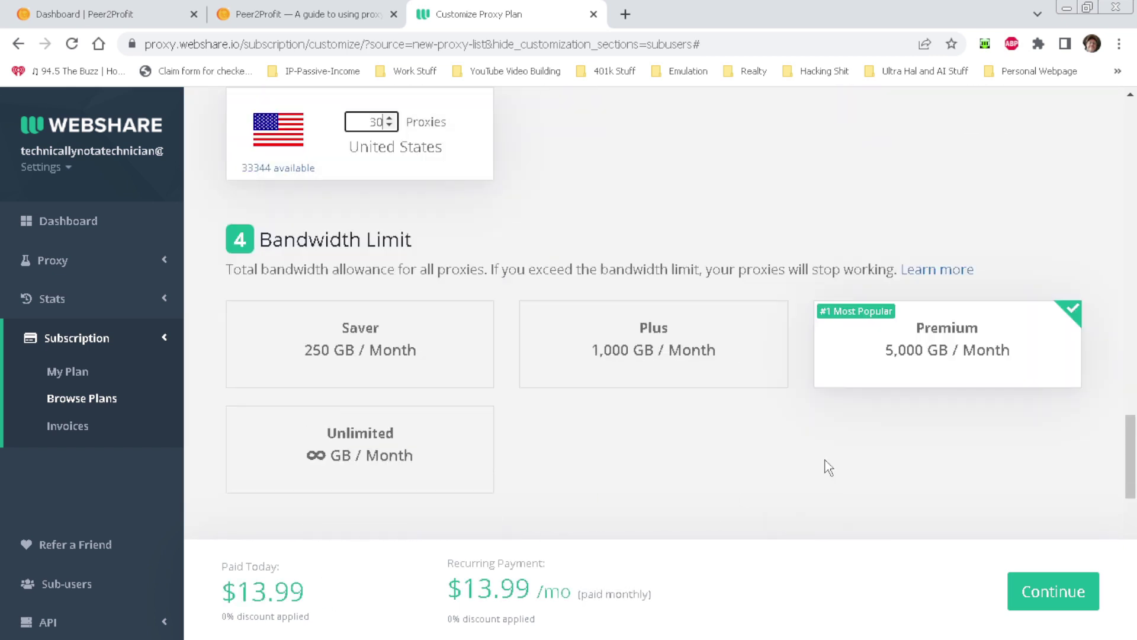
pyautogui.click(398, 364)
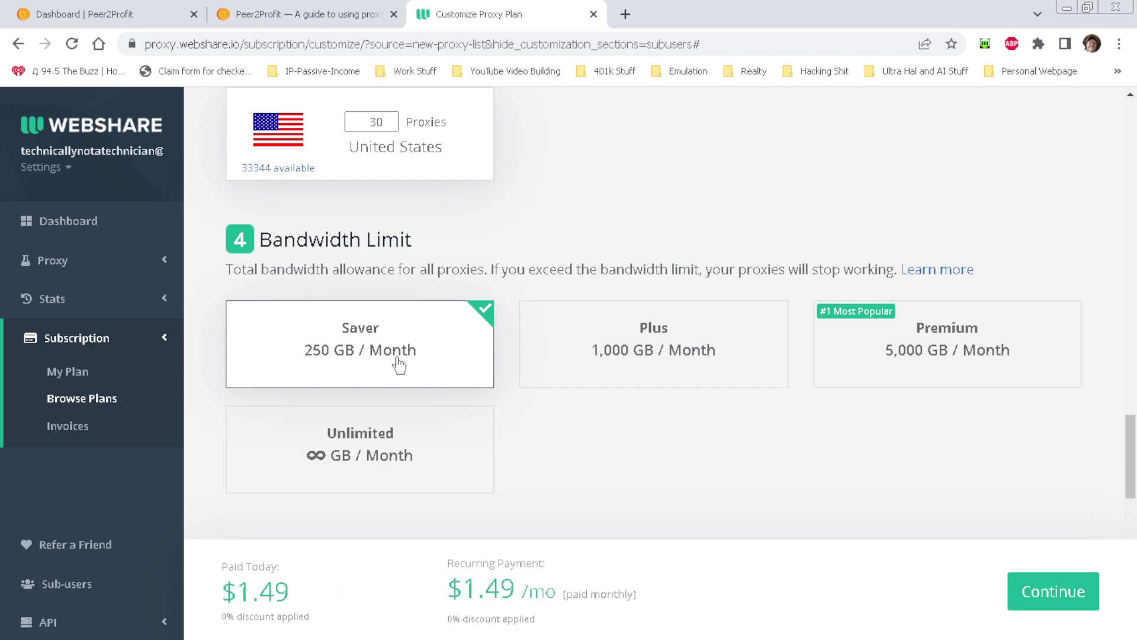
pyautogui.scroll(-3, 679, 448)
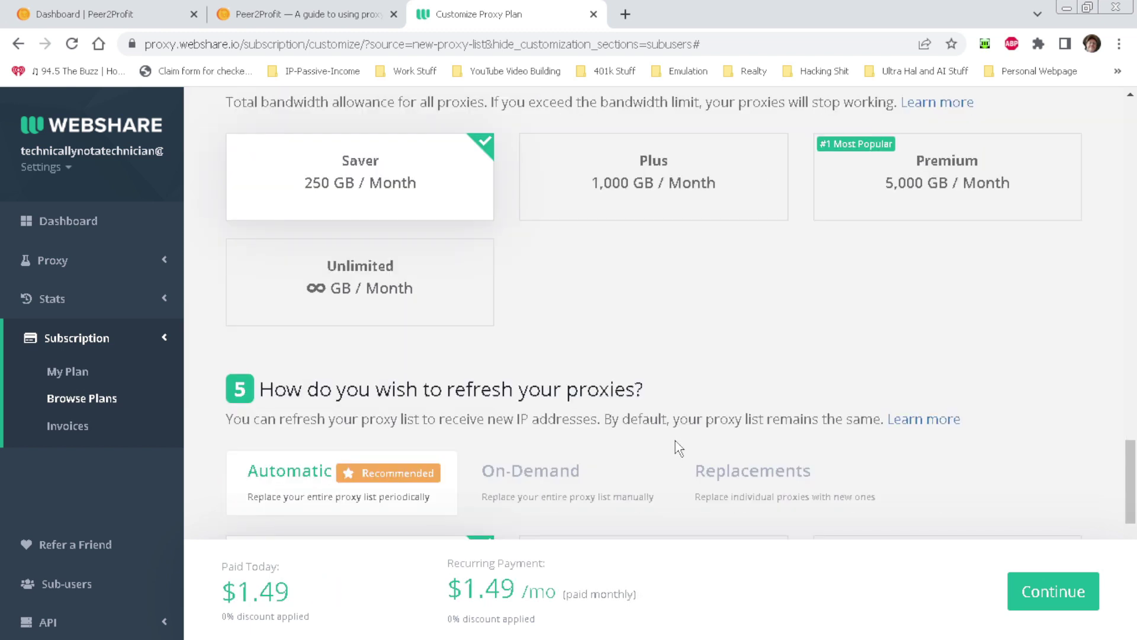
pyautogui.scroll(-3, 679, 448)
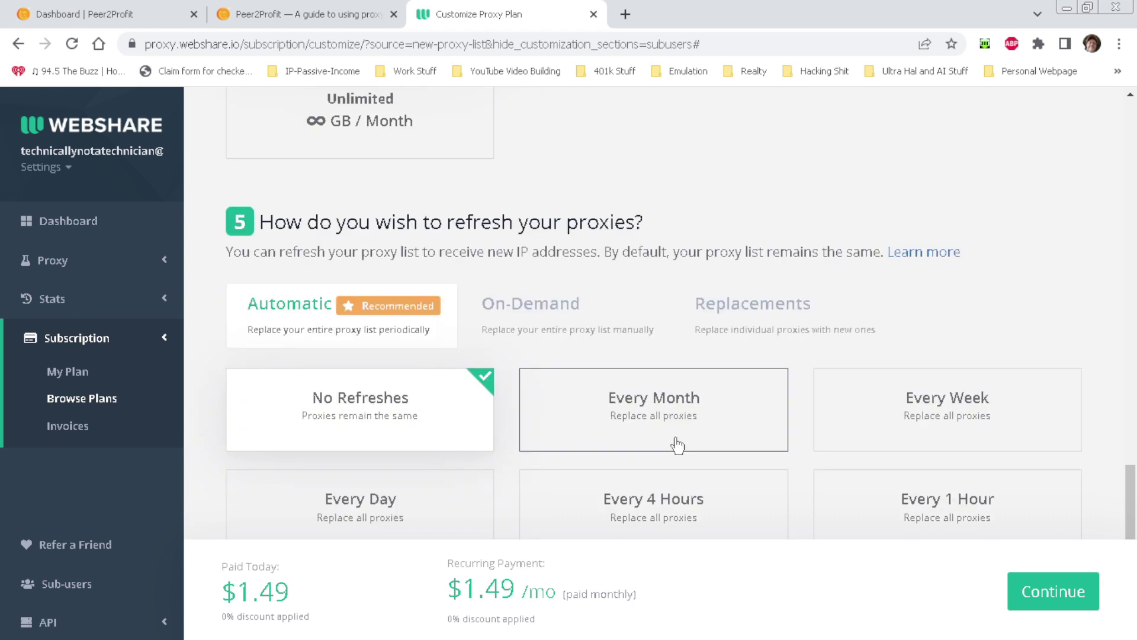
pyautogui.scroll(-4, 679, 444)
pyautogui.scroll(2, 679, 445)
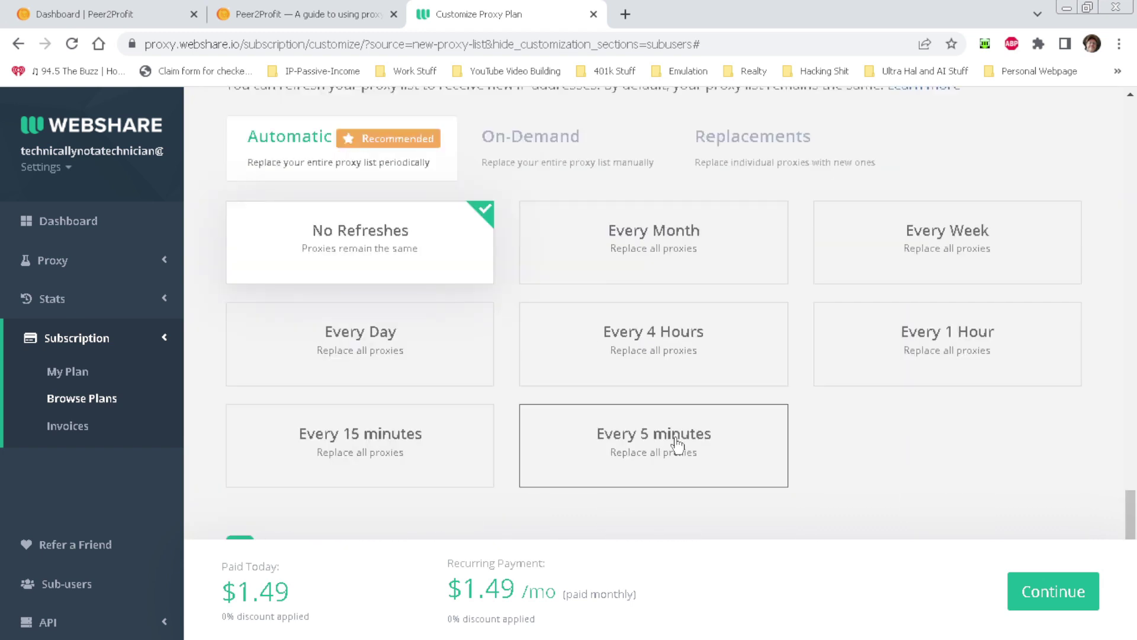
# Enable the additional features High Priority Network, High Concurrency and Unlimited IP Authorizations.
pyautogui.scroll(-4, 679, 445)
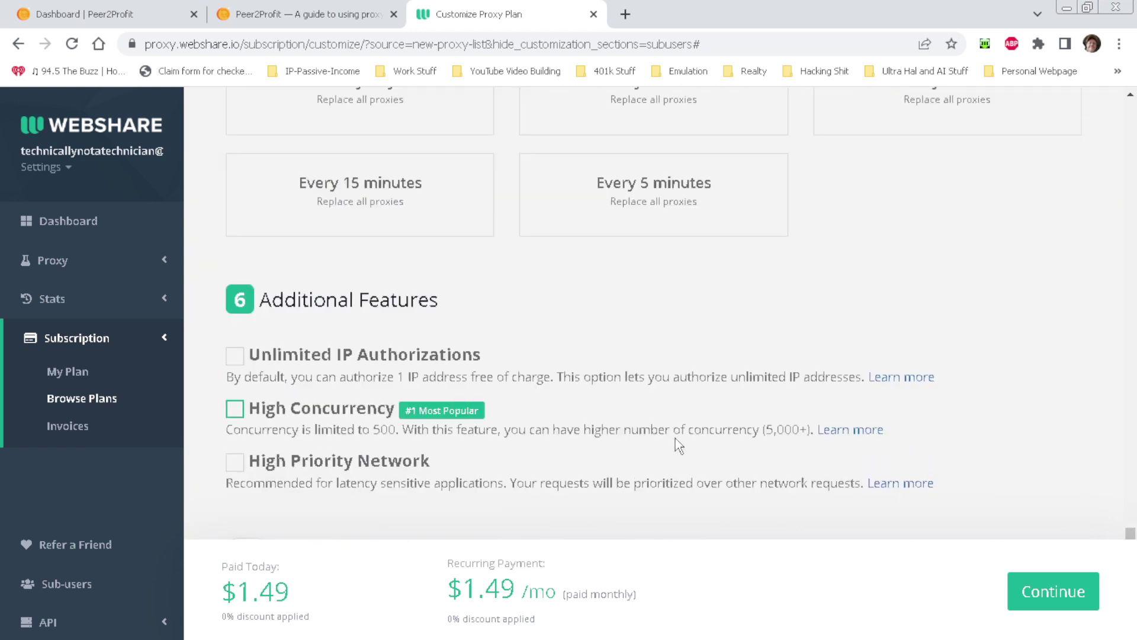
pyautogui.scroll(-2, 679, 445)
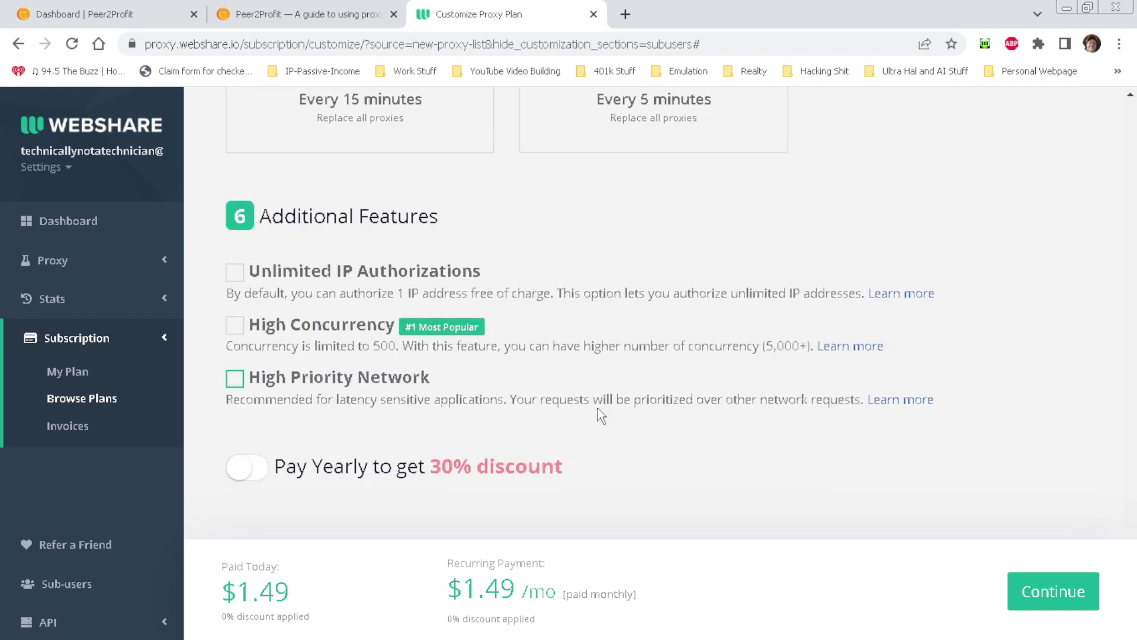
pyautogui.click(235, 380)
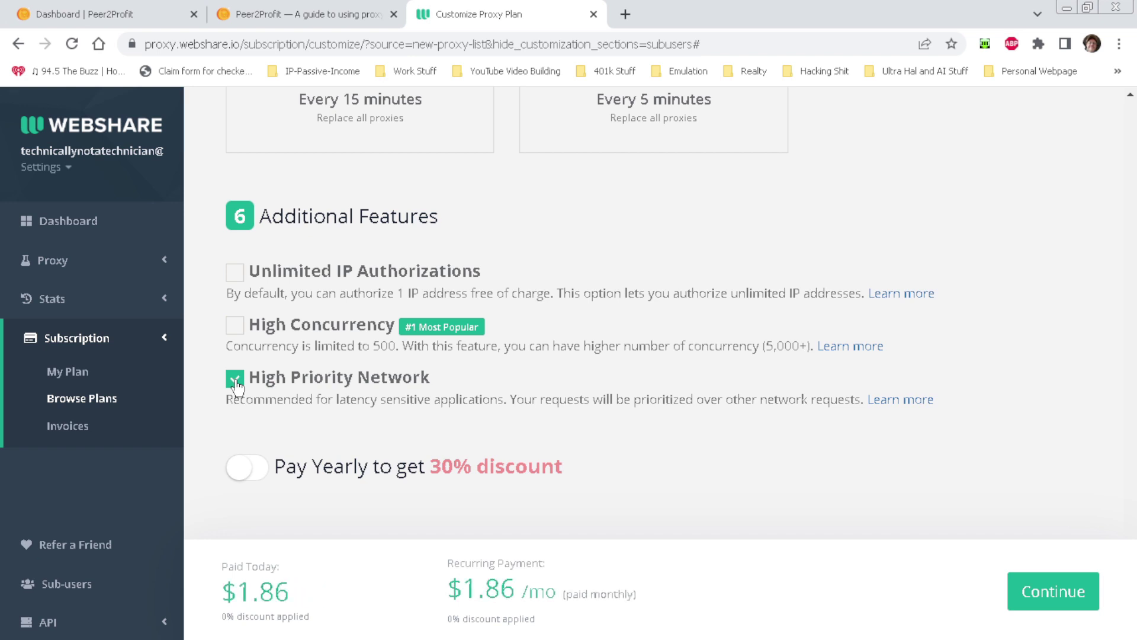
pyautogui.click(236, 328)
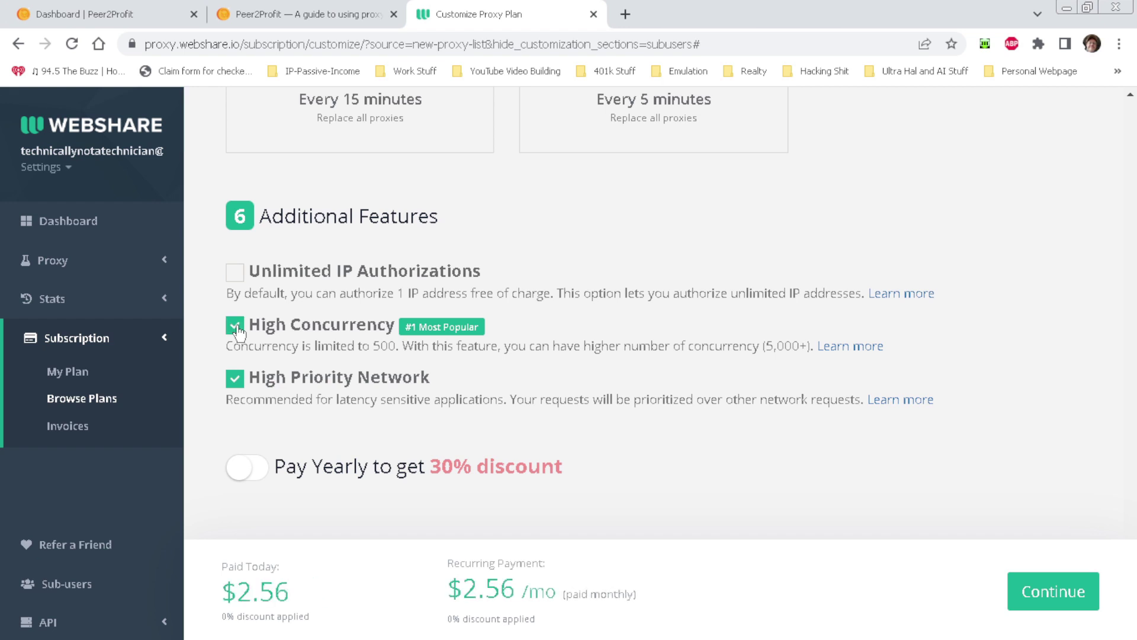
pyautogui.click(237, 275)
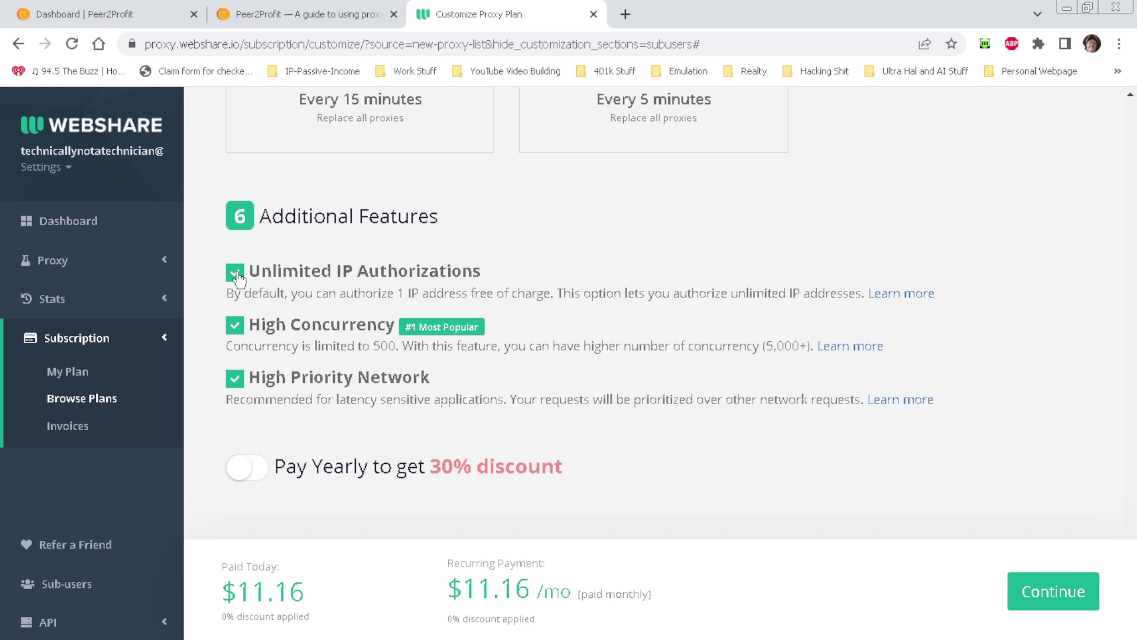
# Switch the plan to yearly payment for the 30% discount and turn off Unlimited IP Authorizations.
pyautogui.click(248, 478)
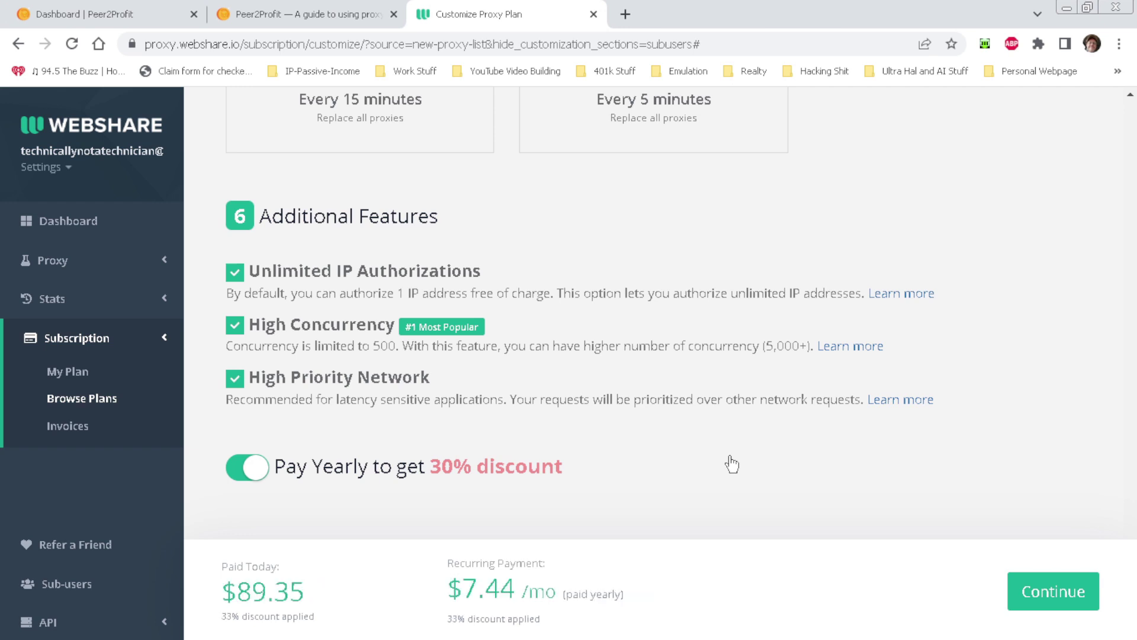
pyautogui.scroll(-1, 733, 464)
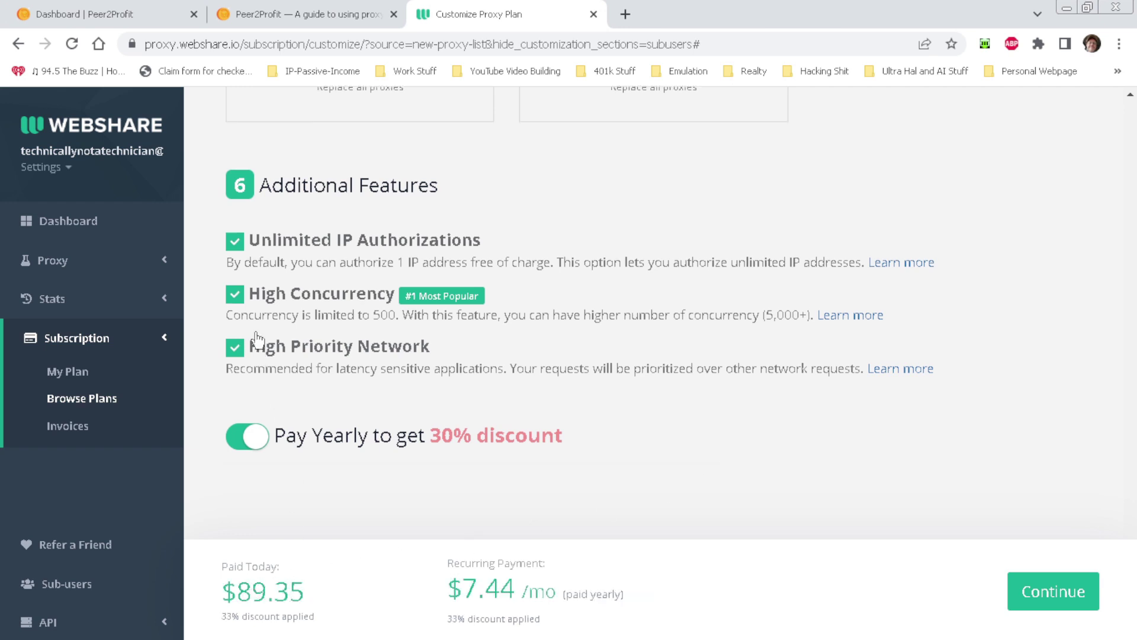
pyautogui.click(237, 251)
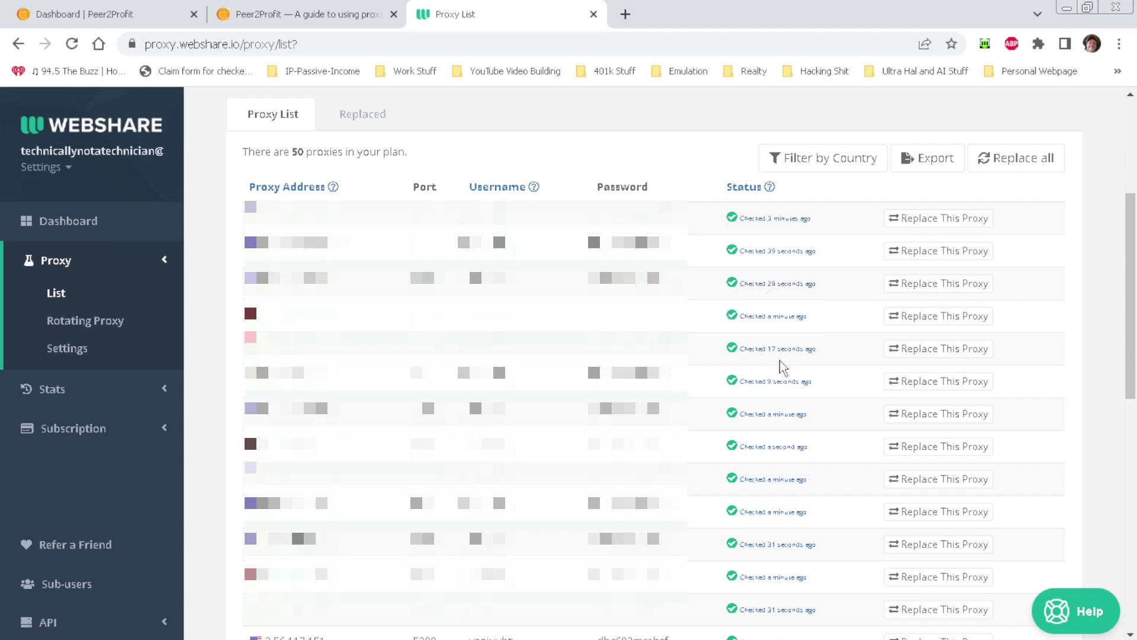
# Export the Webshare proxy list as a text file and open the downloaded Webshare 50 proxies.txt from the Peer2Profit dashboard.
pyautogui.click(930, 160)
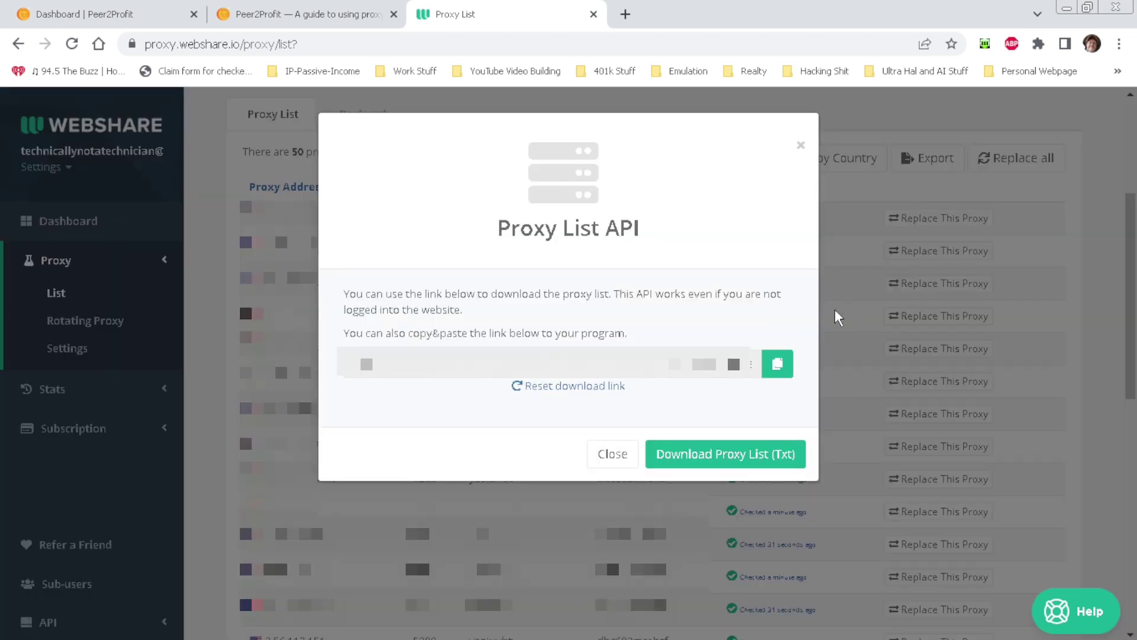
pyautogui.click(734, 459)
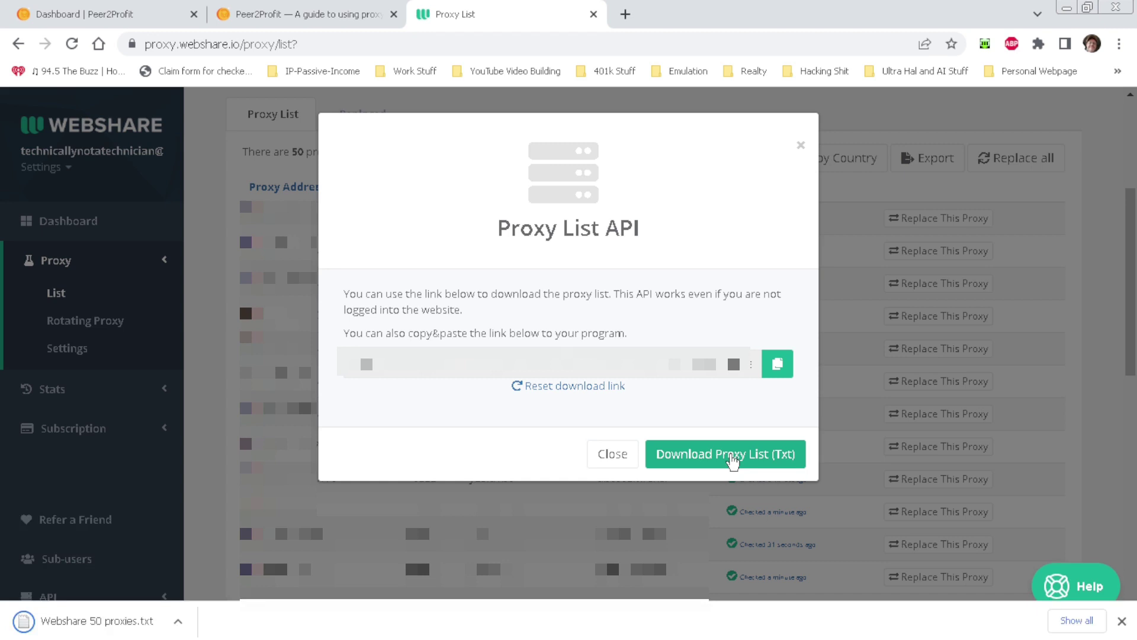
pyautogui.click(145, 18)
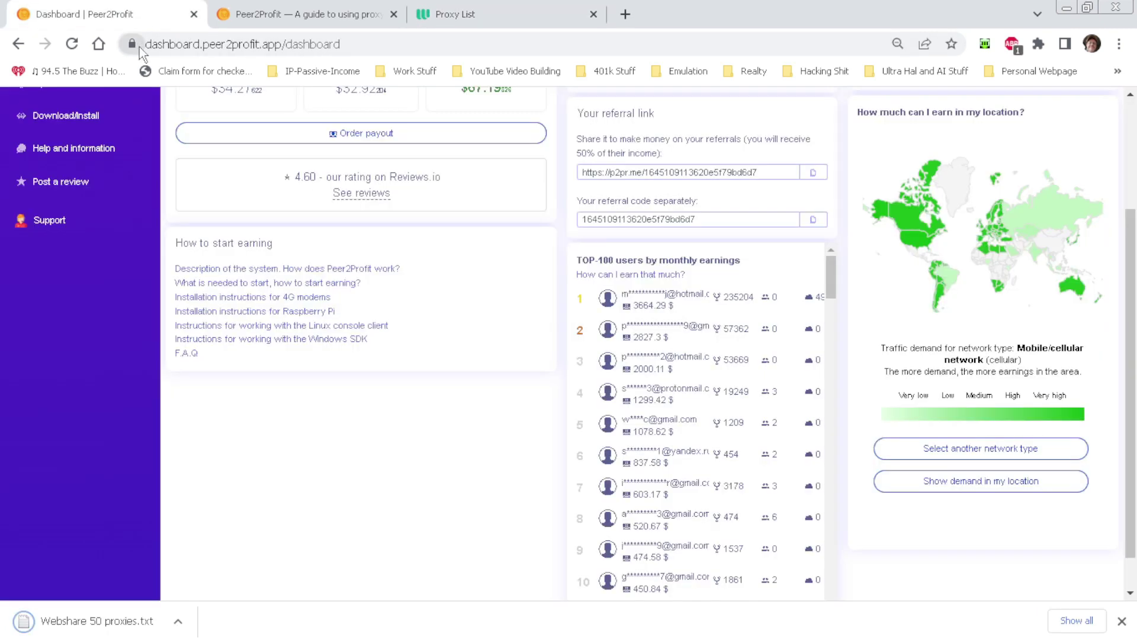
pyautogui.click(124, 626)
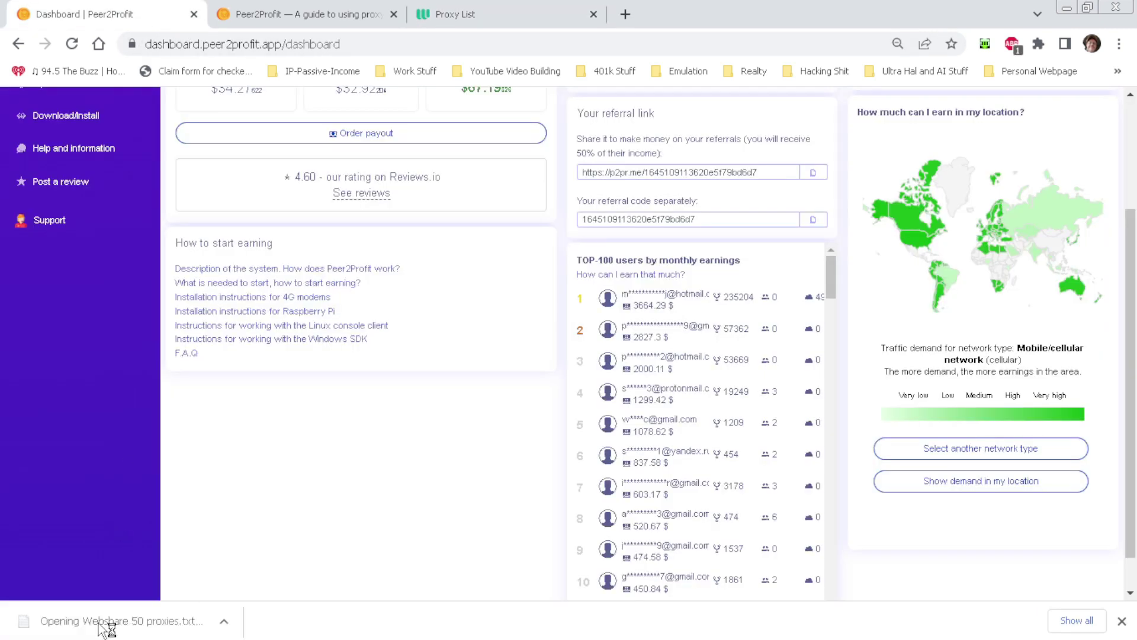